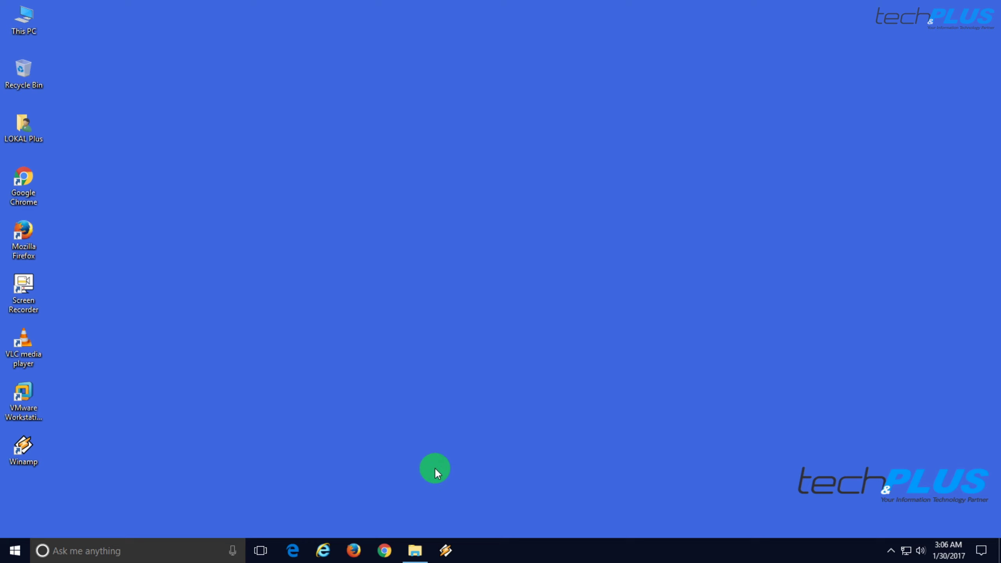
Step: Open Google Chrome and load the CIVITAX site at 192.168.18.37/civitax
{"action": "left_click", "coordinate": [388, 546]}
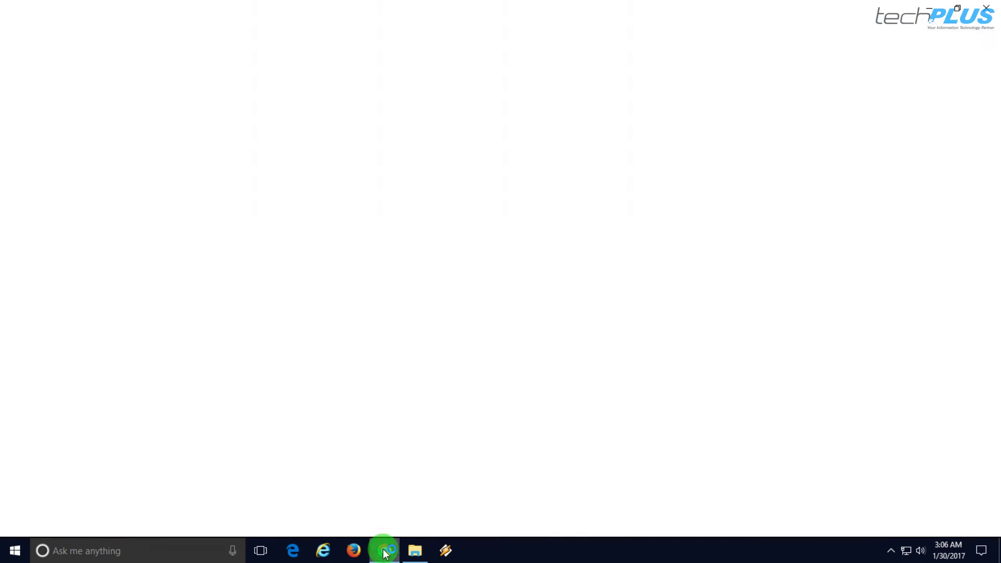
{"action": "left_click", "coordinate": [169, 29]}
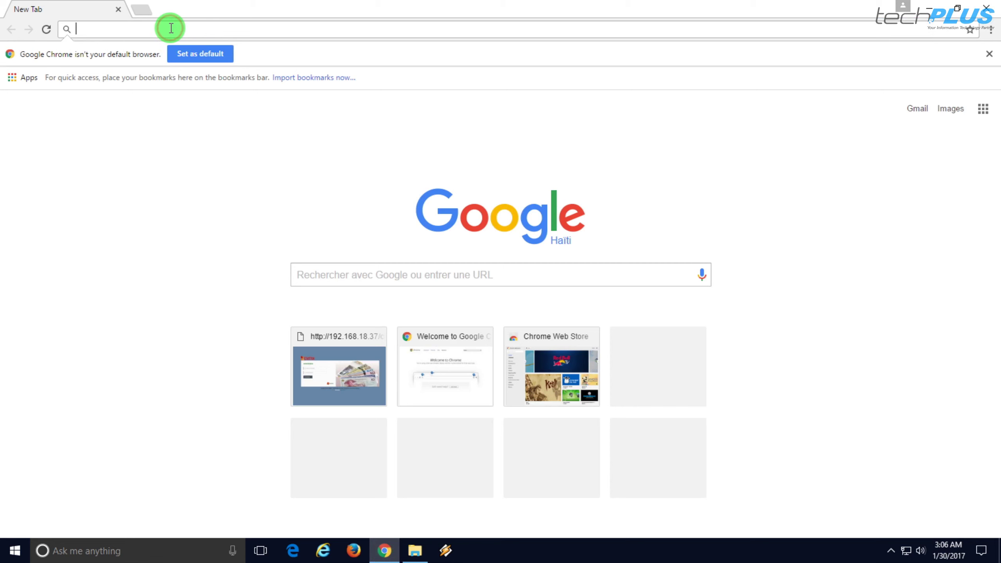
{"action": "type", "text": "192.16"}
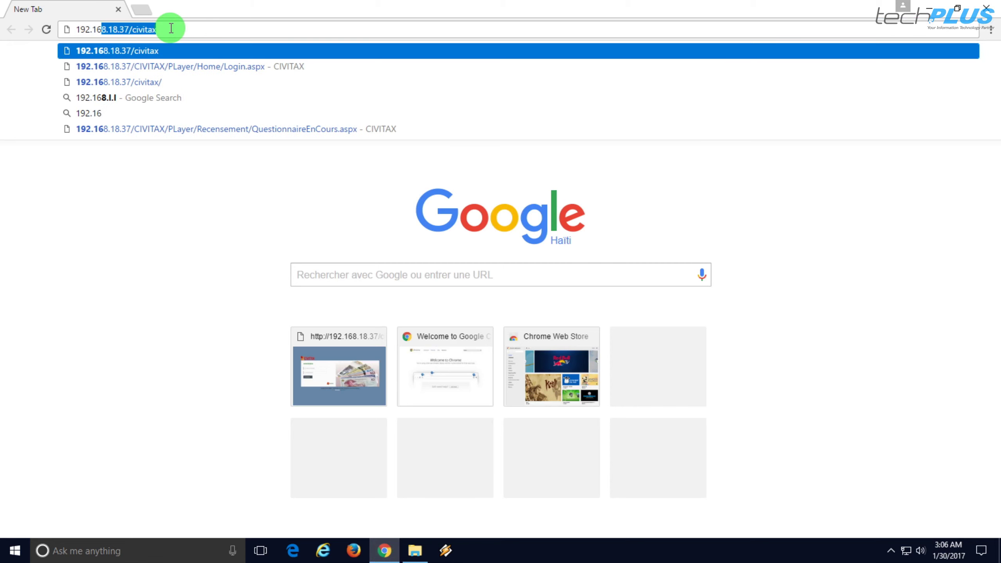
{"action": "type", "text": "8.18.37"}
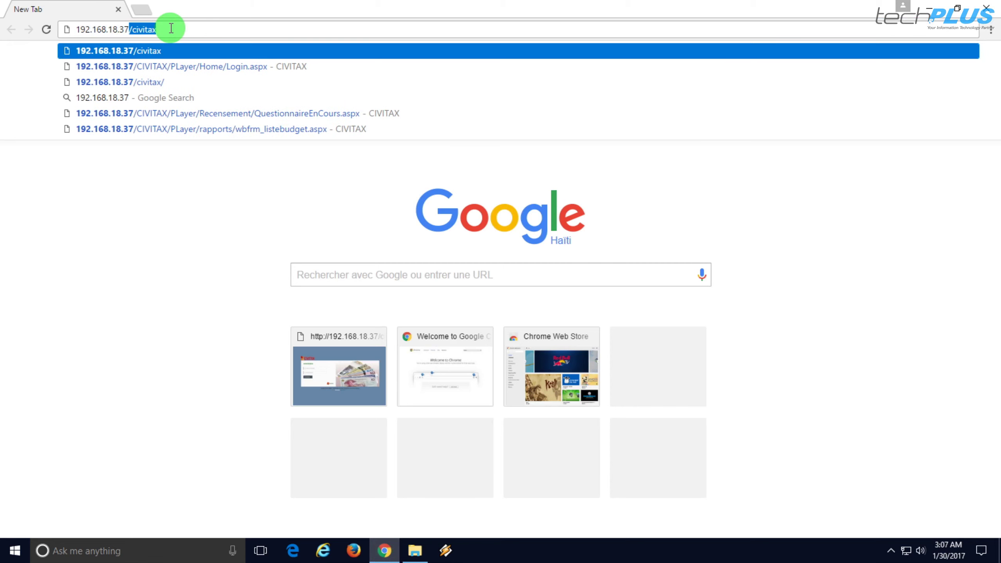
{"action": "type", "text": "/"}
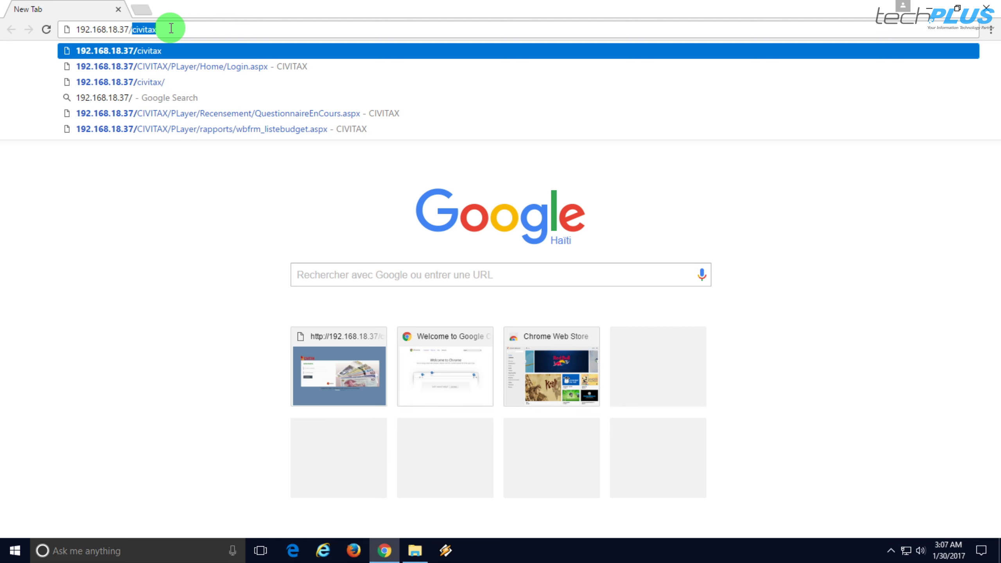
{"action": "type", "text": "civitax"}
{"action": "key", "text": "Return"}
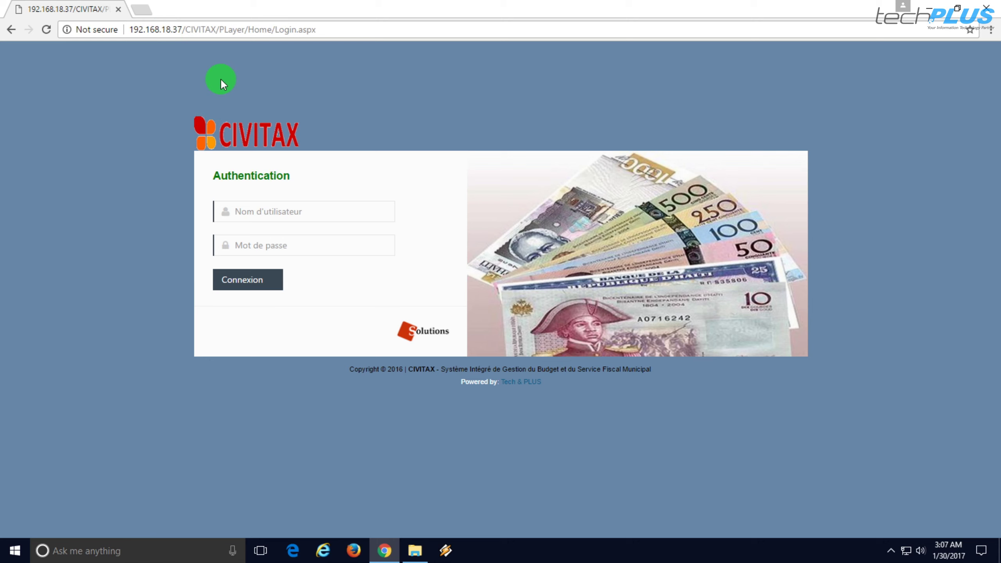
Step: Log in to CIVITAX by entering the account's username and password
{"action": "left_click", "coordinate": [242, 209]}
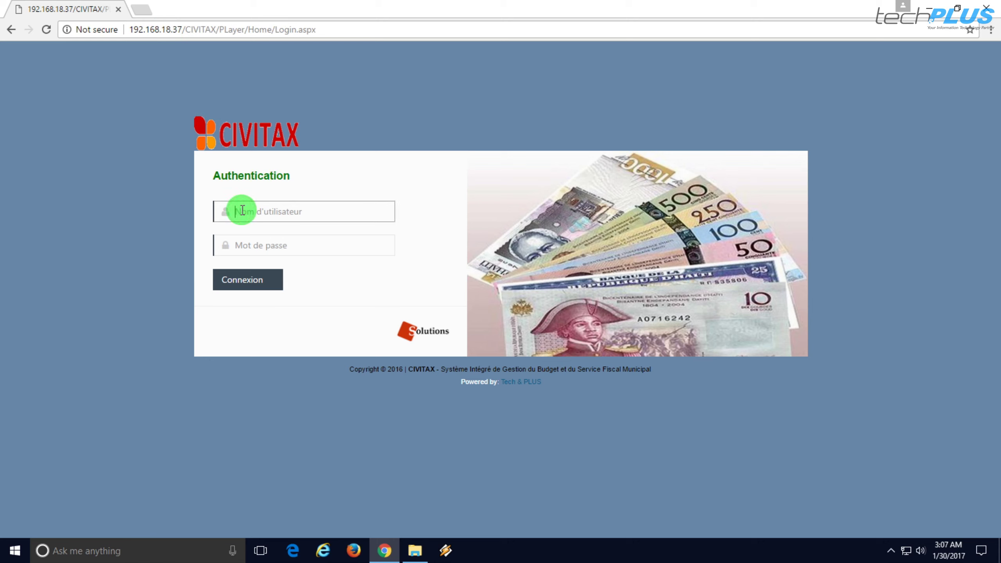
{"action": "type", "text": "alles"}
{"action": "key", "text": "Tab"}
{"action": "type", "text": "••"}
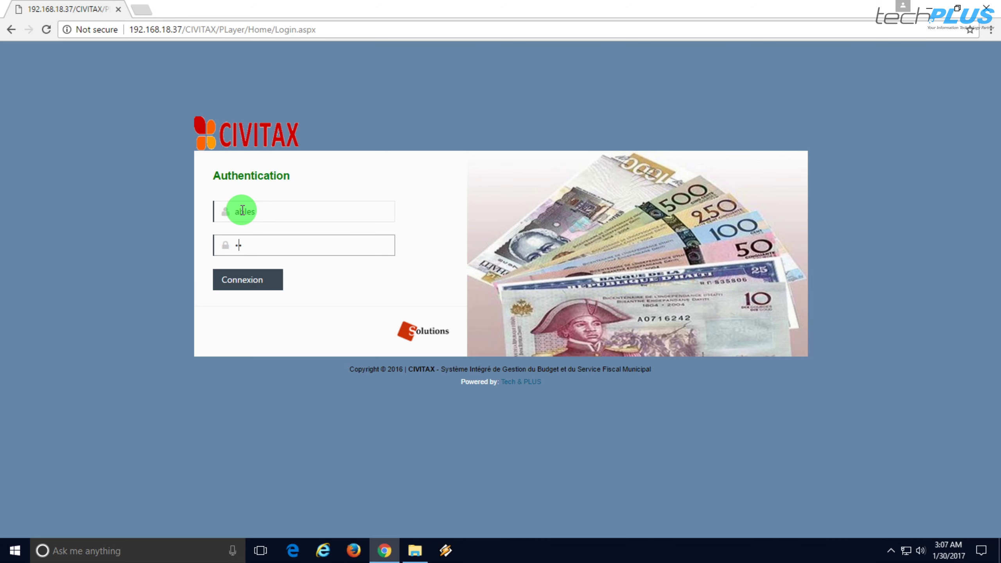
{"action": "type", "text": "•••••••"}
{"action": "key", "text": "Return"}
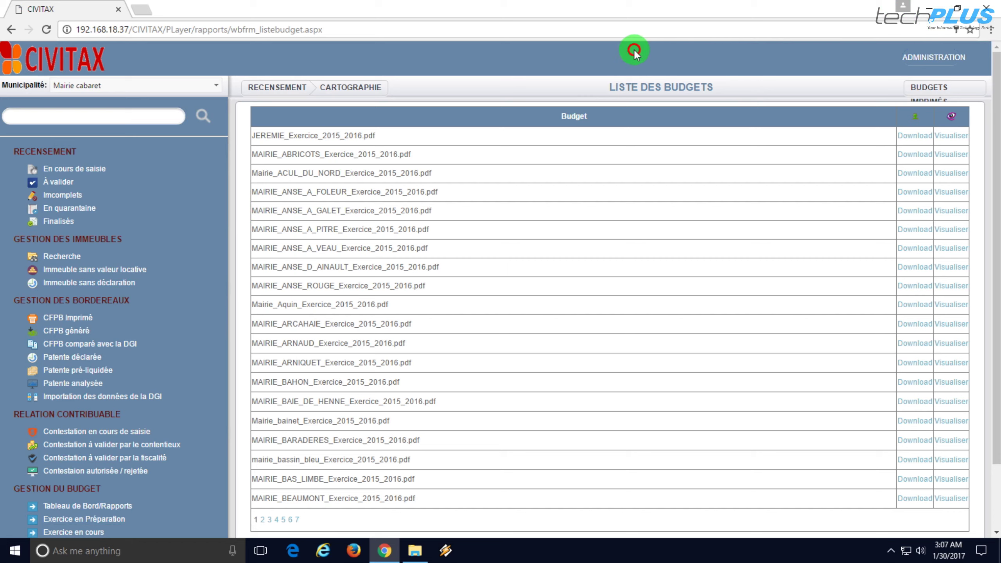
Step: Go to the CIVITAX home page and look through its available menu sections
{"action": "left_click", "coordinate": [62, 72]}
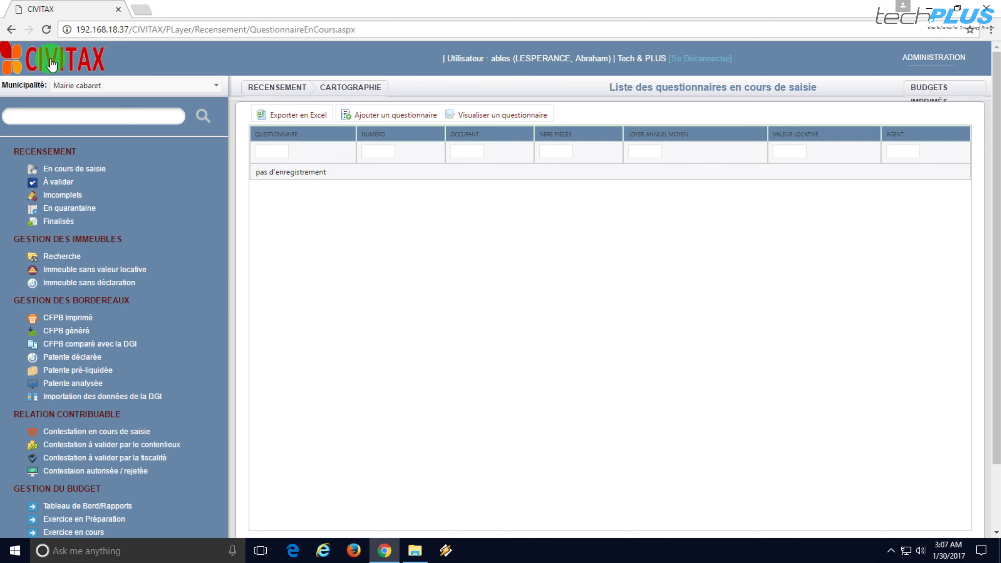
{"action": "scroll", "coordinate": [81, 225], "scroll_direction": "down", "scroll_amount": 2}
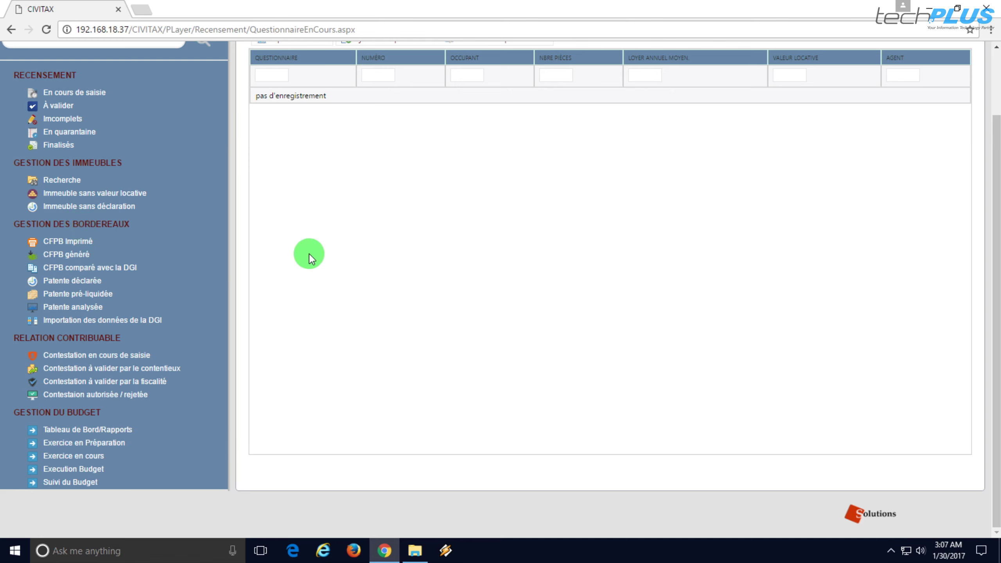
{"action": "scroll", "coordinate": [309, 253], "scroll_direction": "up", "scroll_amount": 2}
Step: Open the budget parameters (Paramètres du Budget) in the Administration area
{"action": "left_click", "coordinate": [938, 51]}
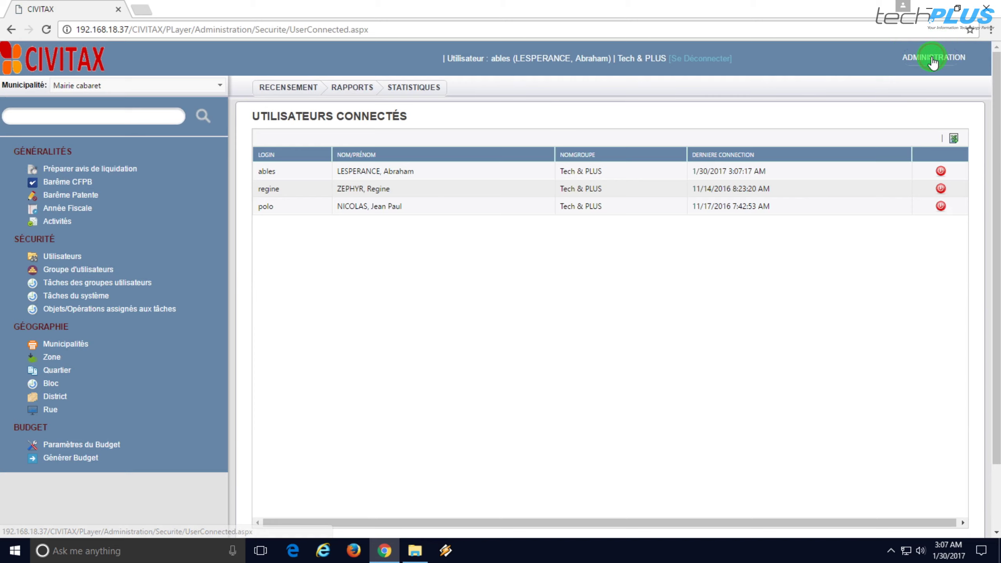
{"action": "scroll", "coordinate": [124, 374], "scroll_direction": "down", "scroll_amount": 2}
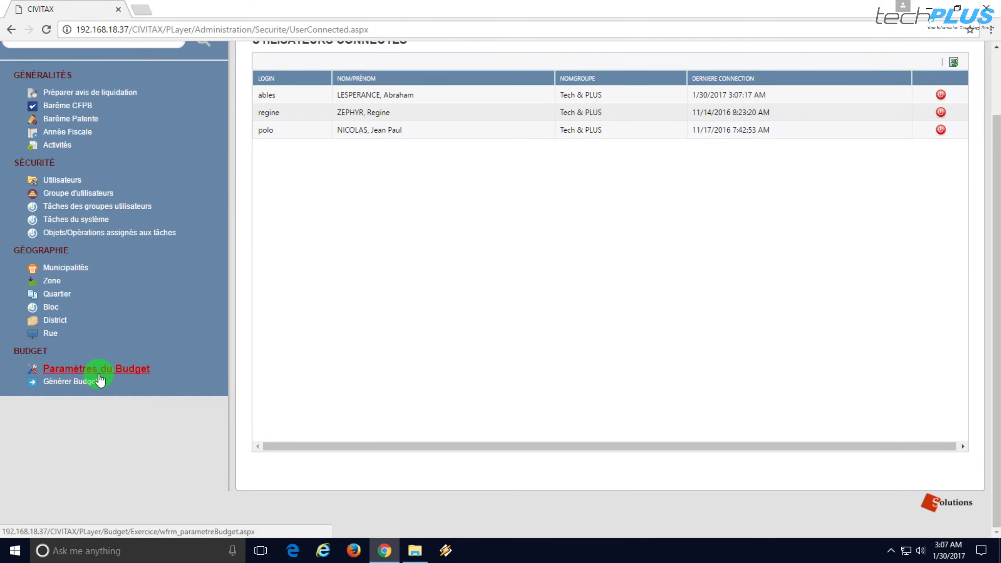
{"action": "left_click", "coordinate": [113, 369]}
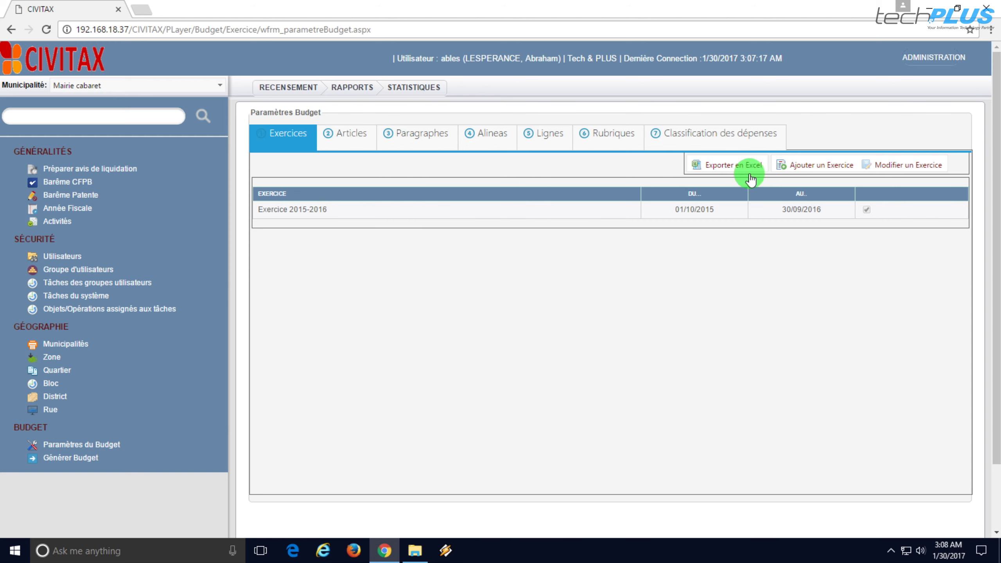
Step: Add a budget exercise named "Exercice 2016-2017" starting Octobre 2016, mark it En Cours, save it and close the form
{"action": "left_click", "coordinate": [831, 172]}
{"action": "left_click_drag", "start_coordinate": [437, 168], "coordinate": [544, 249]}
{"action": "left_click", "coordinate": [534, 272]}
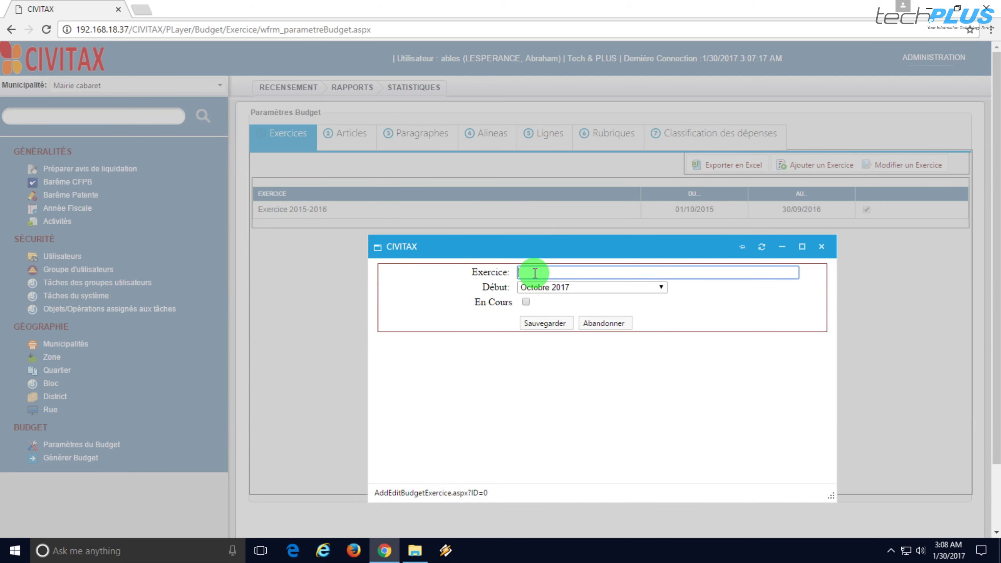
{"action": "type", "text": "Exercice 2016-2017"}
{"action": "left_click", "coordinate": [572, 291]}
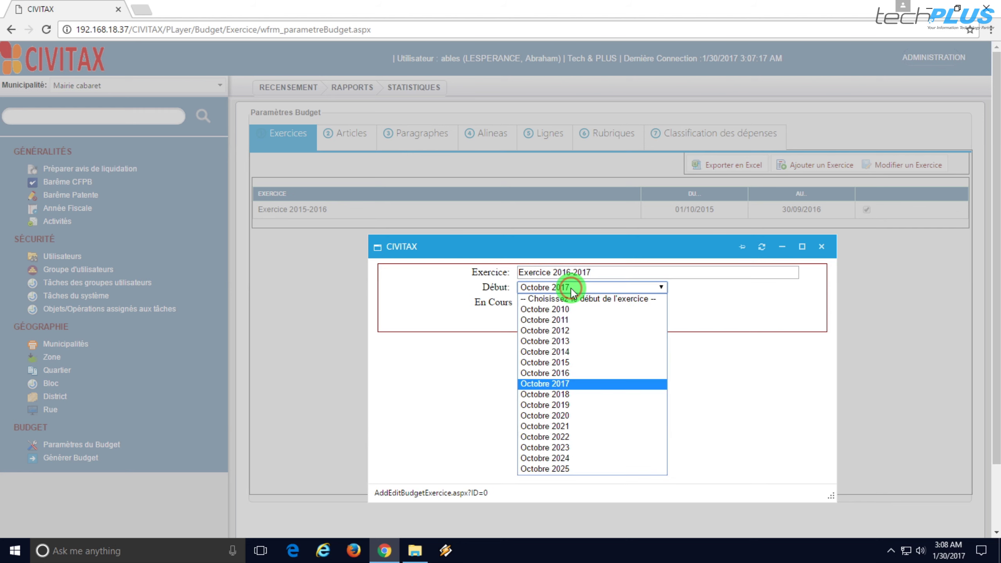
{"action": "left_click", "coordinate": [545, 372]}
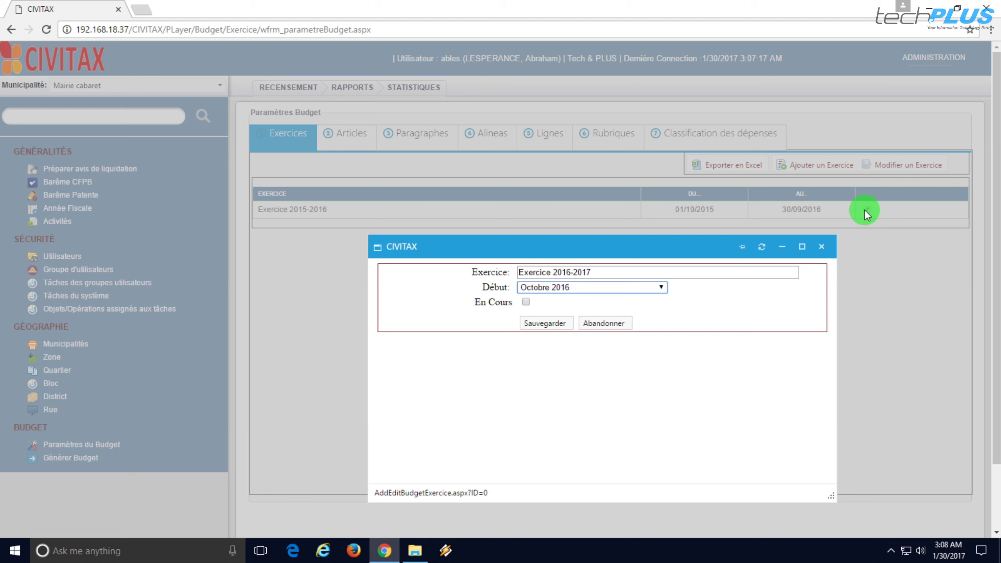
{"action": "left_click", "coordinate": [525, 301]}
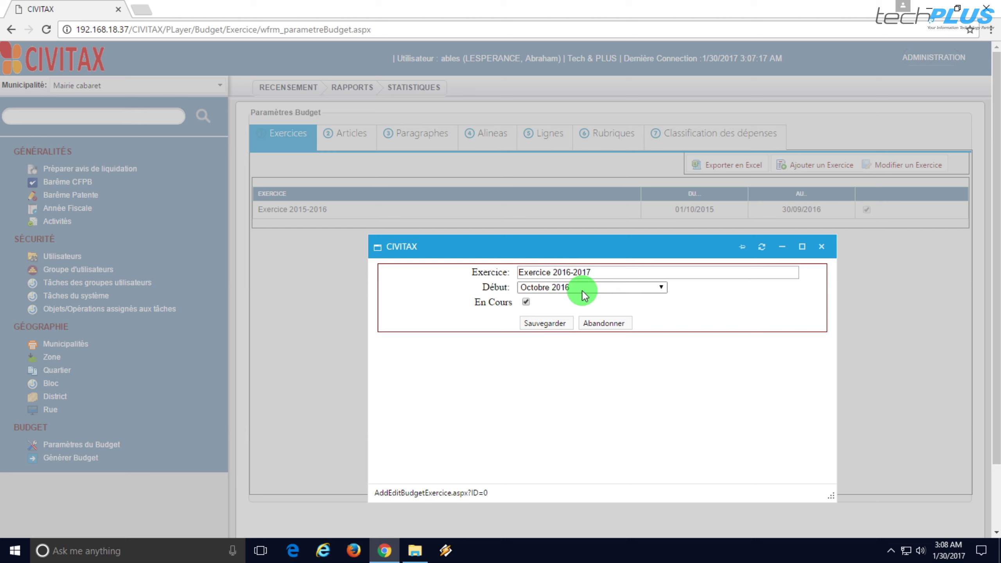
{"action": "left_click", "coordinate": [550, 325]}
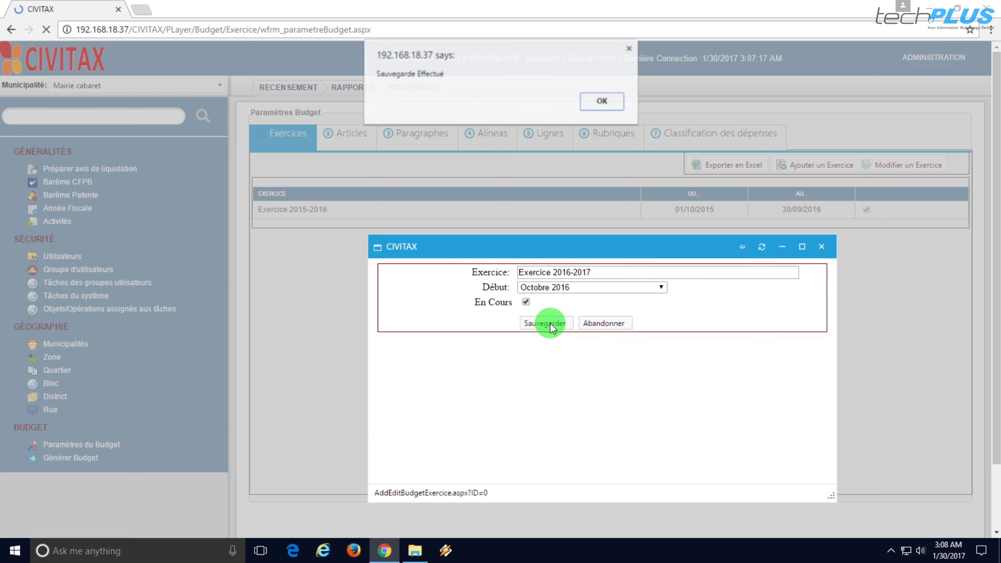
{"action": "left_click", "coordinate": [599, 103]}
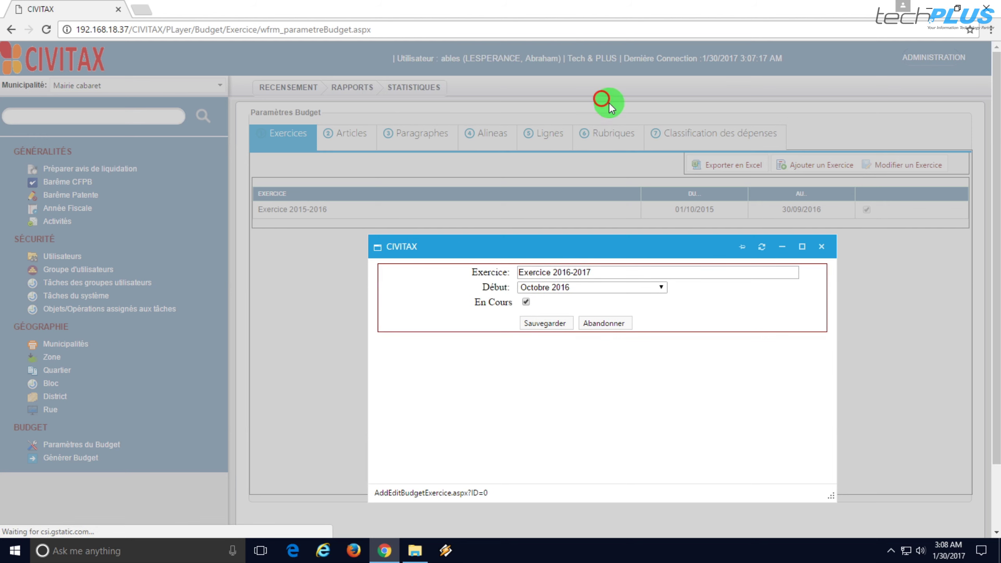
{"action": "left_click", "coordinate": [820, 246]}
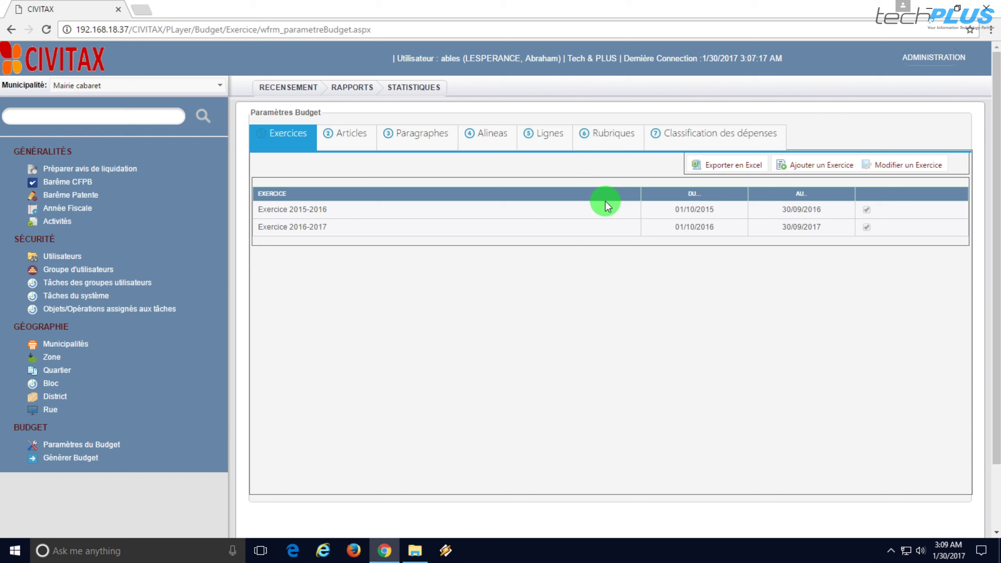
Step: Edit Exercice 2015-2016 so it is not marked En Cours, save the change and close the form
{"action": "left_click", "coordinate": [681, 209]}
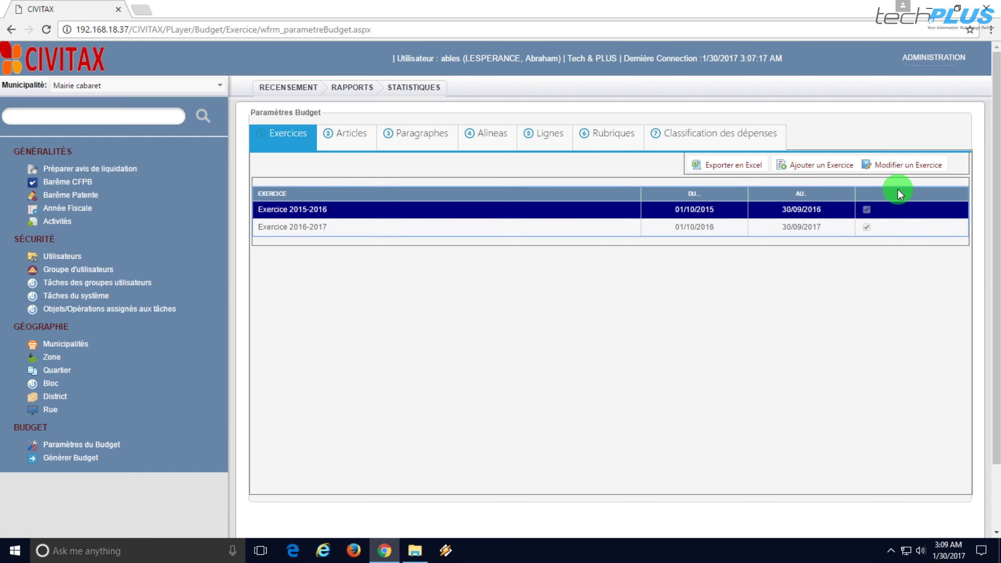
{"action": "left_click", "coordinate": [919, 166]}
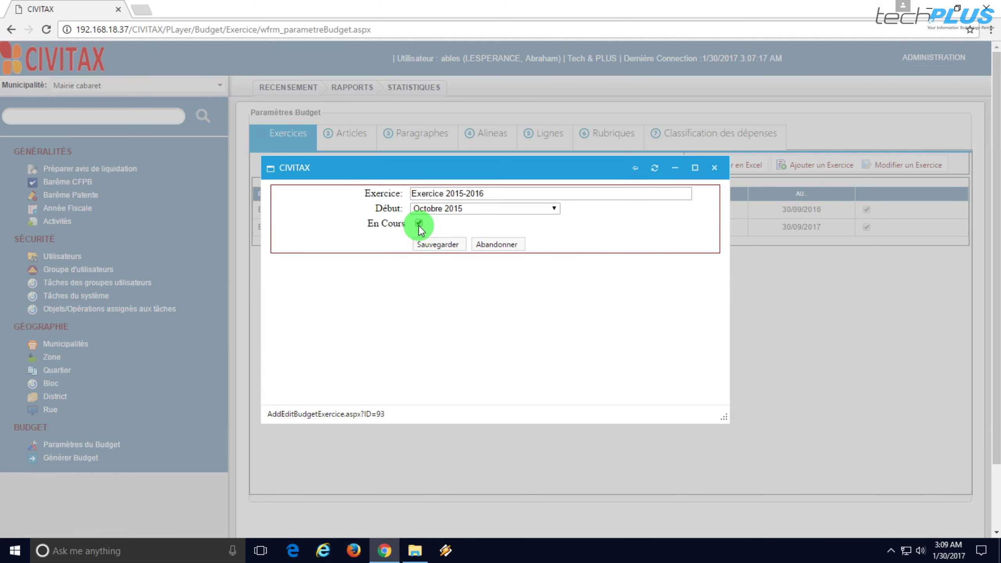
{"action": "left_click", "coordinate": [418, 224]}
{"action": "left_click", "coordinate": [437, 244]}
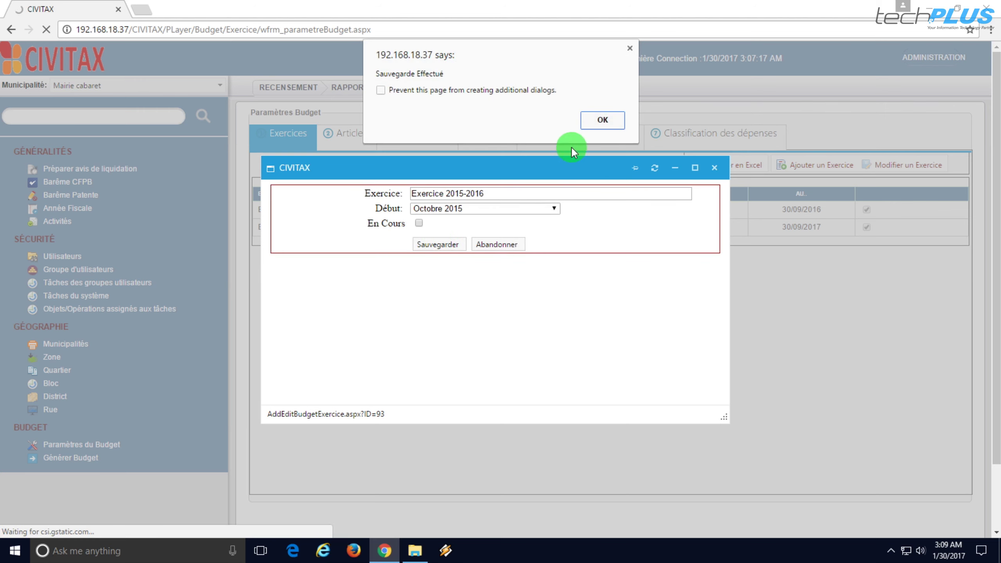
{"action": "left_click", "coordinate": [587, 122]}
{"action": "left_click", "coordinate": [713, 169]}
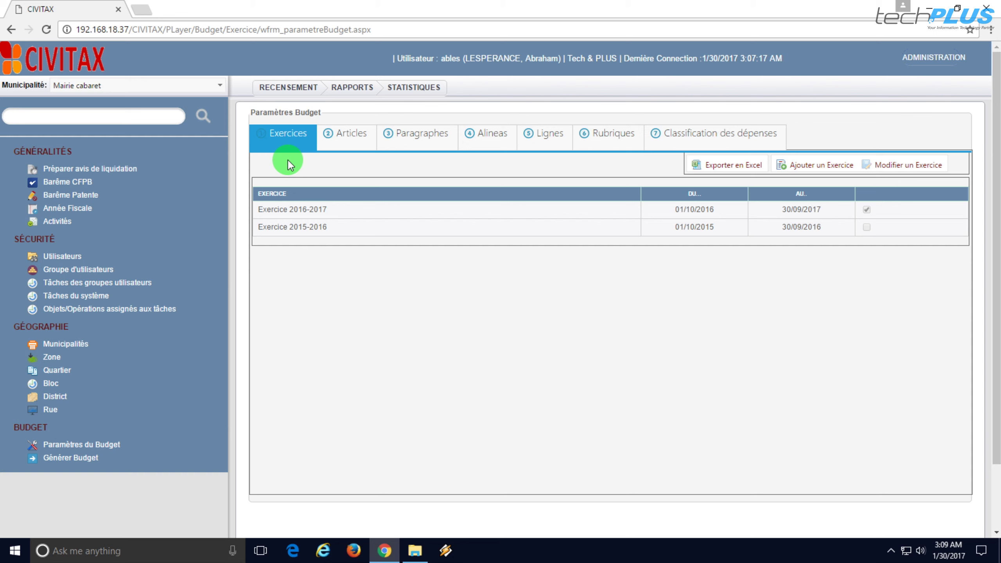
Step: Look through the Articles, Paragraphes and Alineas lists in the budget parameters
{"action": "left_click", "coordinate": [353, 137]}
{"action": "left_click", "coordinate": [430, 139]}
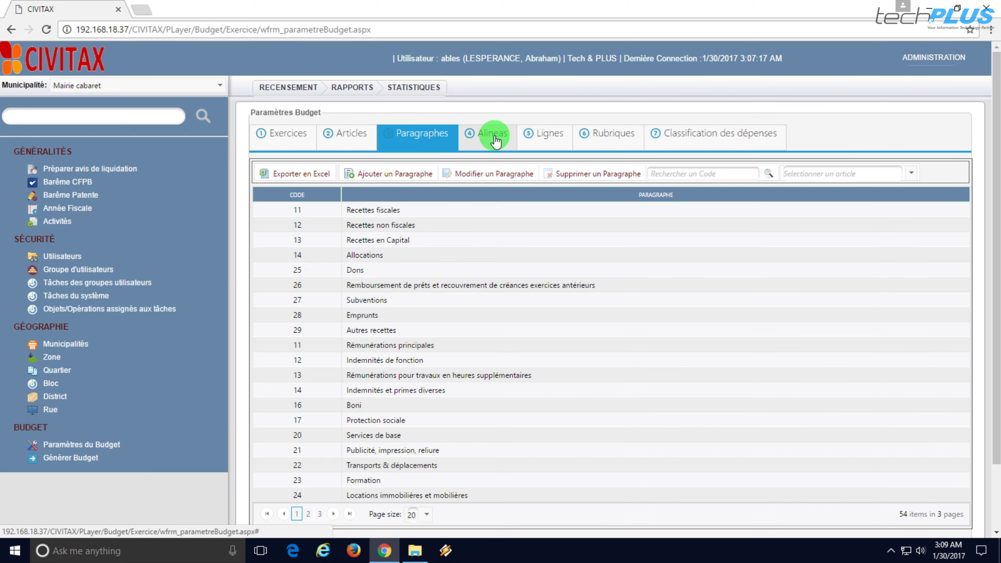
{"action": "left_click", "coordinate": [496, 138]}
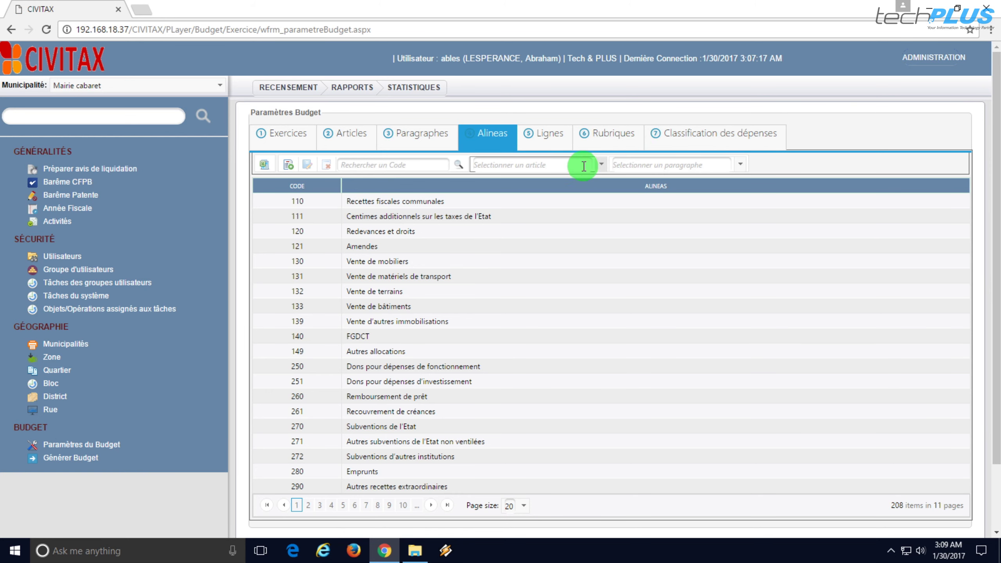
{"action": "left_click", "coordinate": [362, 136]}
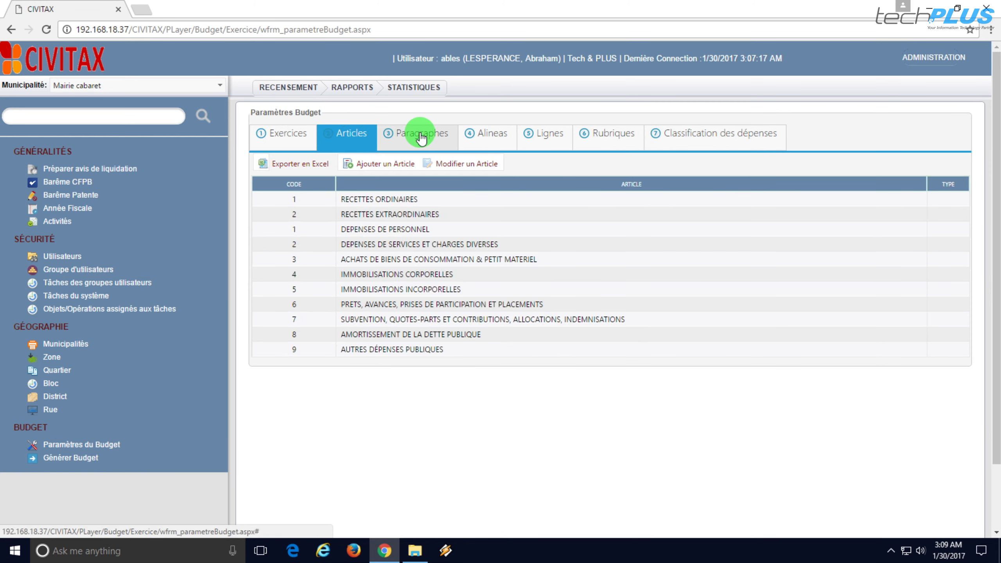
{"action": "left_click", "coordinate": [421, 136]}
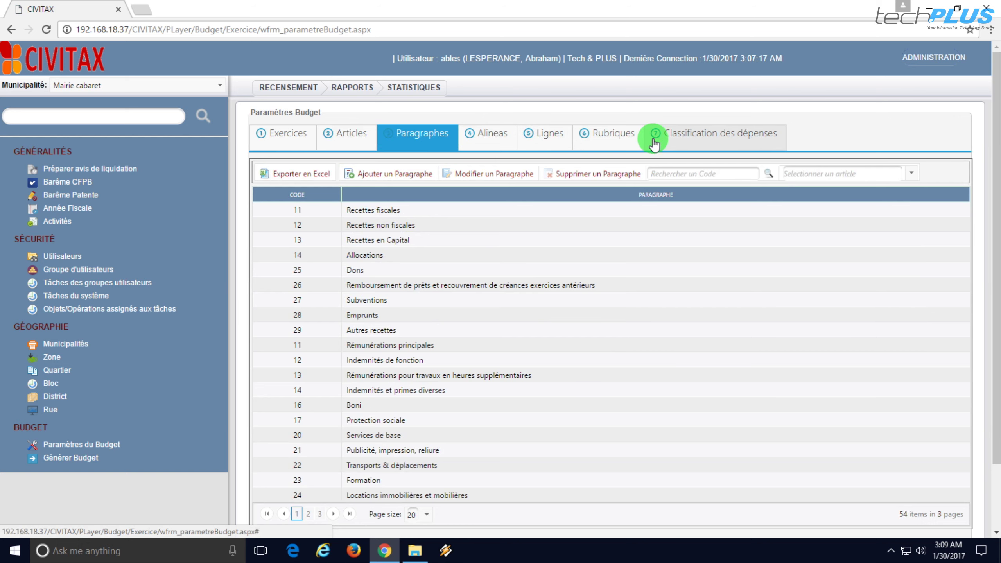
Step: Open the form for adding a budget article, examine its fields and budget affectation type, and close it without saving
{"action": "left_click", "coordinate": [350, 136]}
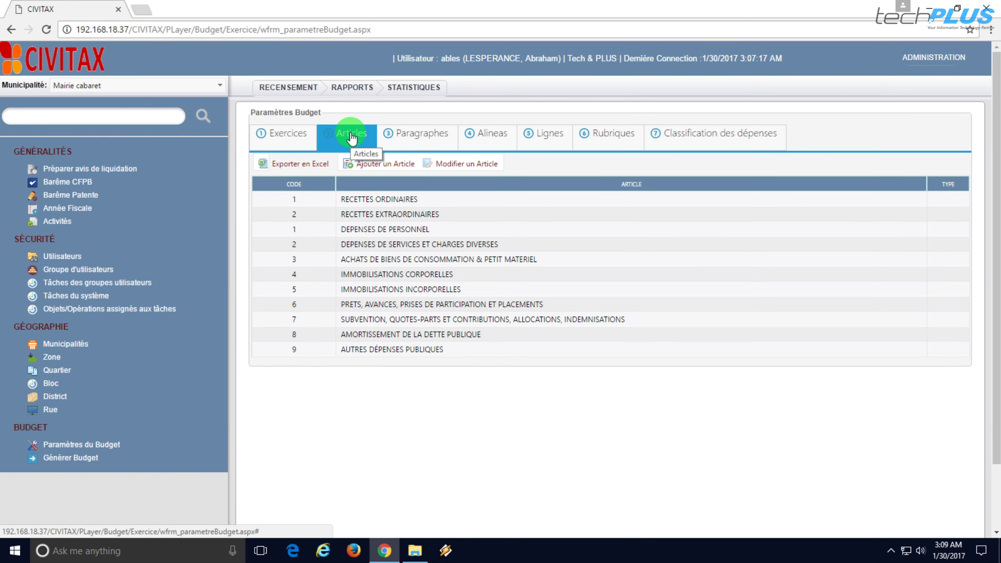
{"action": "left_click", "coordinate": [388, 165]}
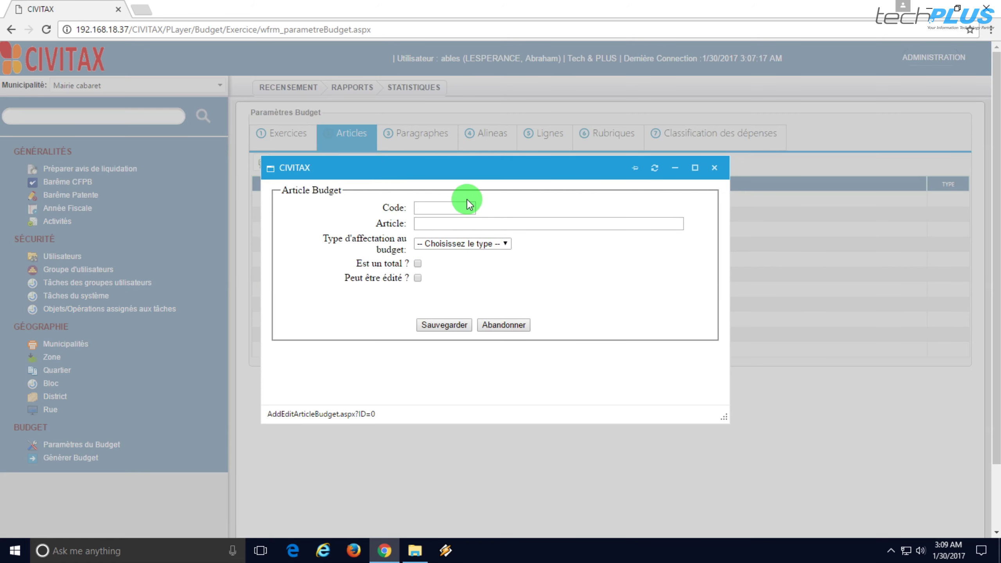
{"action": "left_click", "coordinate": [499, 245]}
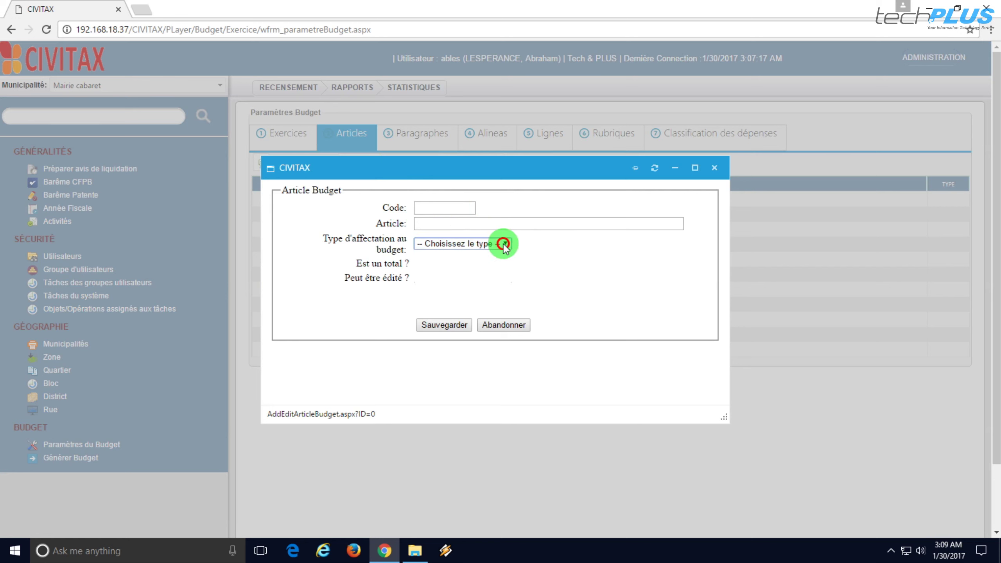
{"action": "left_click", "coordinate": [536, 249]}
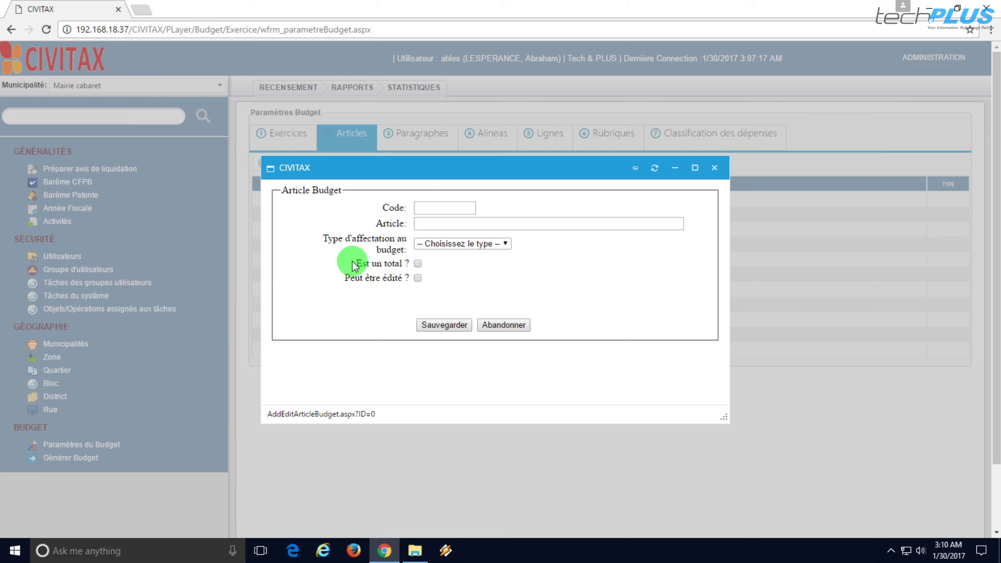
{"action": "left_click", "coordinate": [713, 168]}
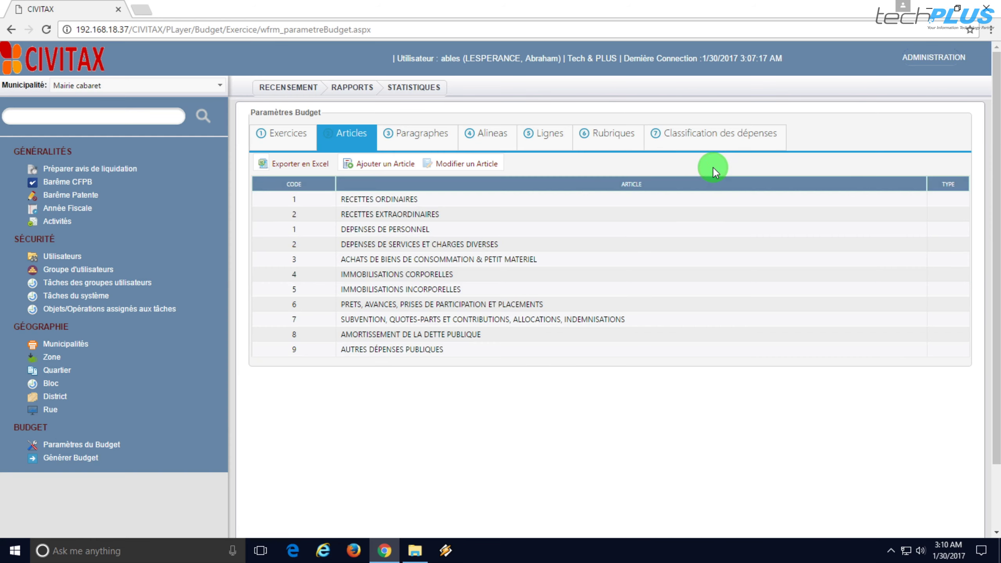
Step: Open the article DEPENSES DE PERSONNEL for modification and close its form without saving
{"action": "left_click", "coordinate": [381, 229]}
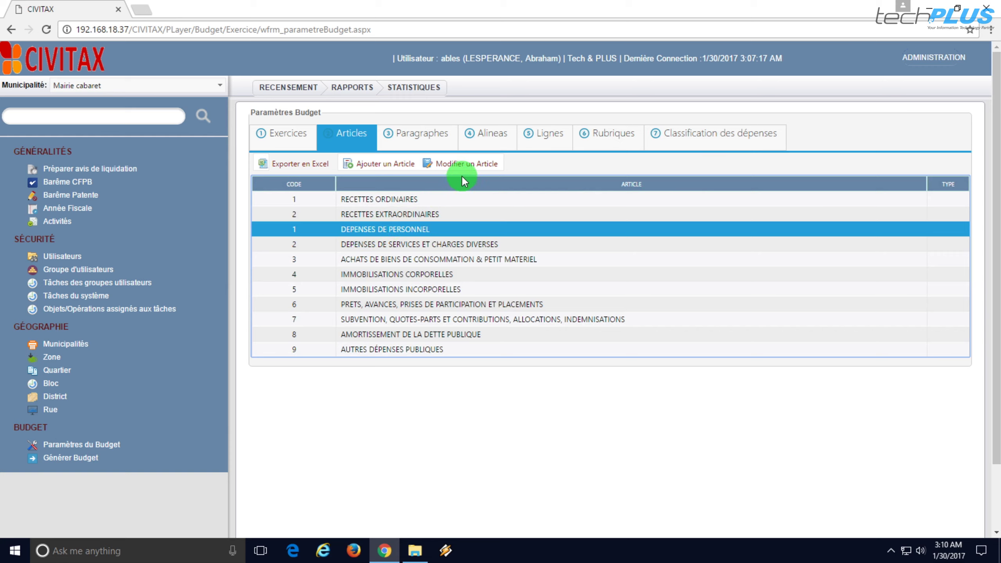
{"action": "left_click", "coordinate": [466, 164]}
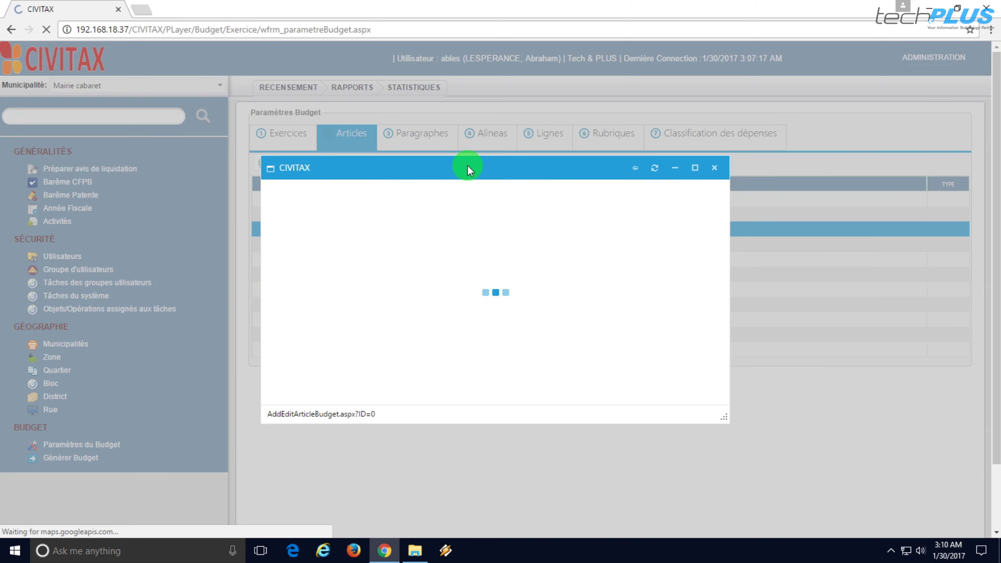
{"action": "left_click", "coordinate": [714, 169]}
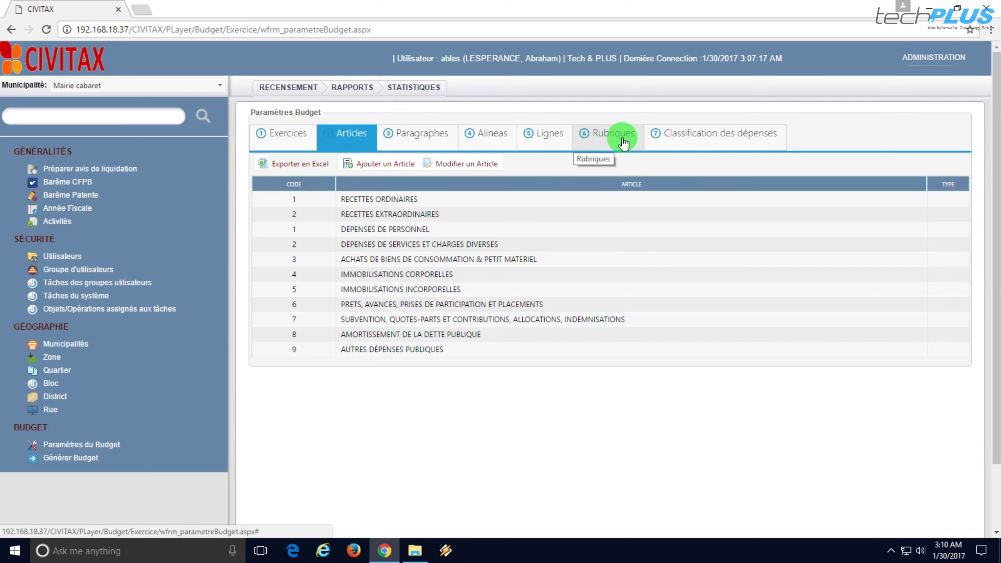
Step: Review the Exercices, Articles, Paragraphes and Alineas lists in the budget parameters, ending on the list of exercises
{"action": "left_click", "coordinate": [288, 135]}
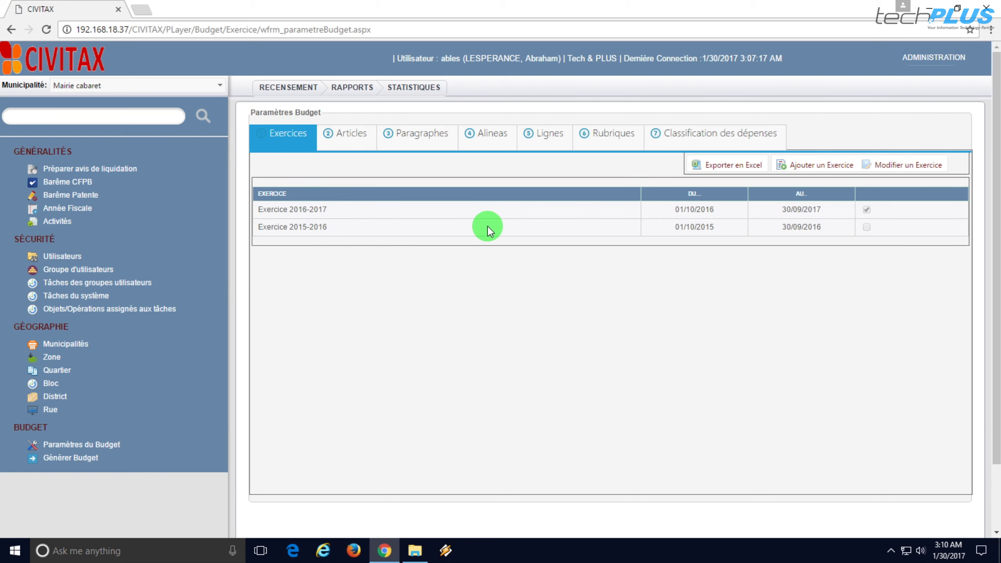
{"action": "left_click", "coordinate": [346, 136]}
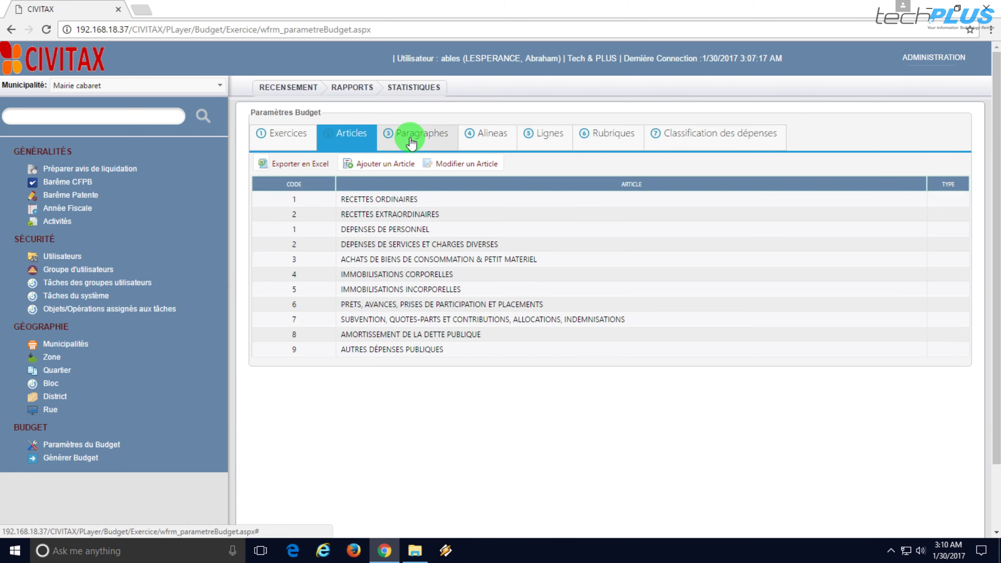
{"action": "left_click", "coordinate": [422, 136]}
{"action": "left_click", "coordinate": [490, 136]}
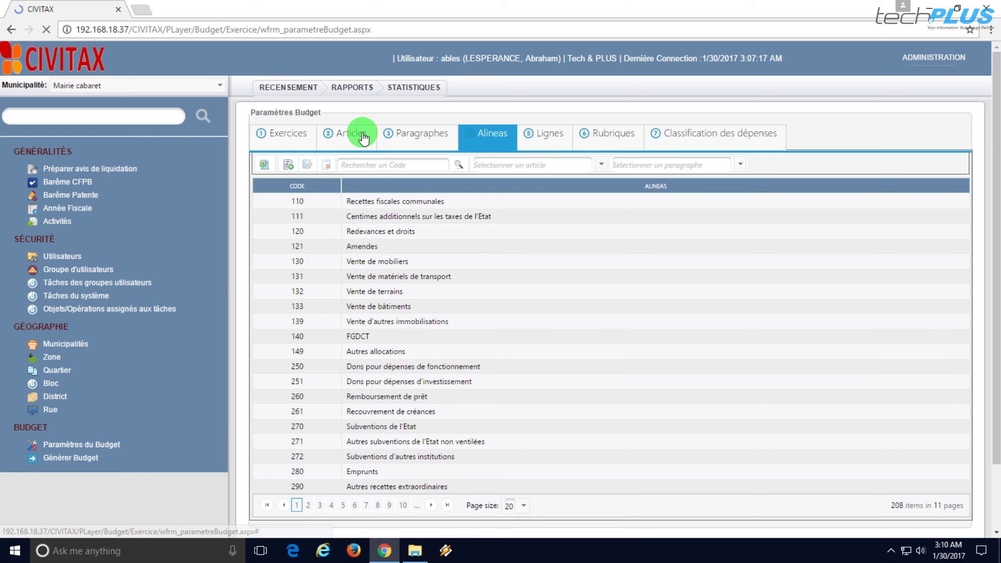
{"action": "left_click", "coordinate": [286, 136]}
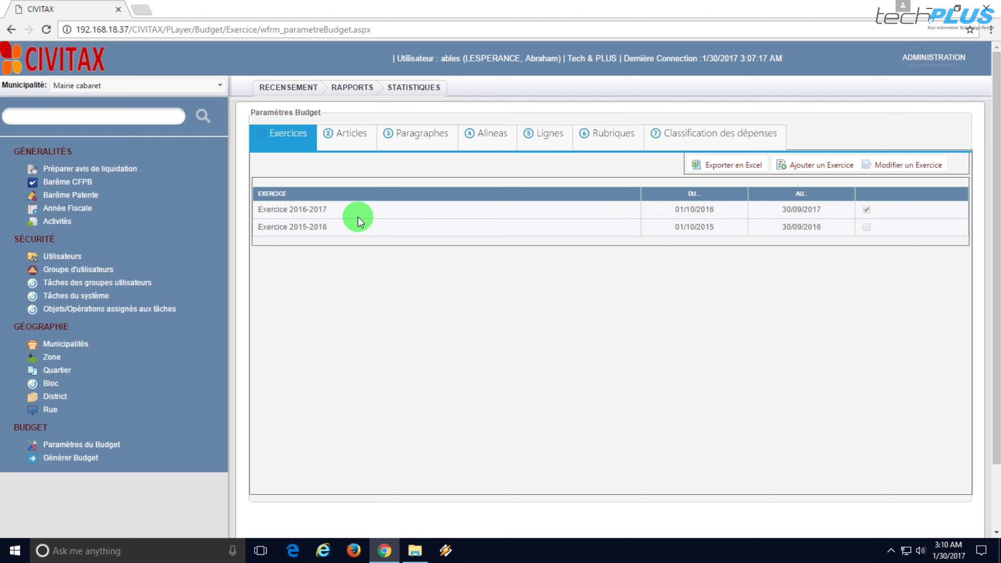
Step: Go to the budget generation page, choose Exercice 2016-2017 and open the form for generating the communes' budget
{"action": "left_click", "coordinate": [79, 462]}
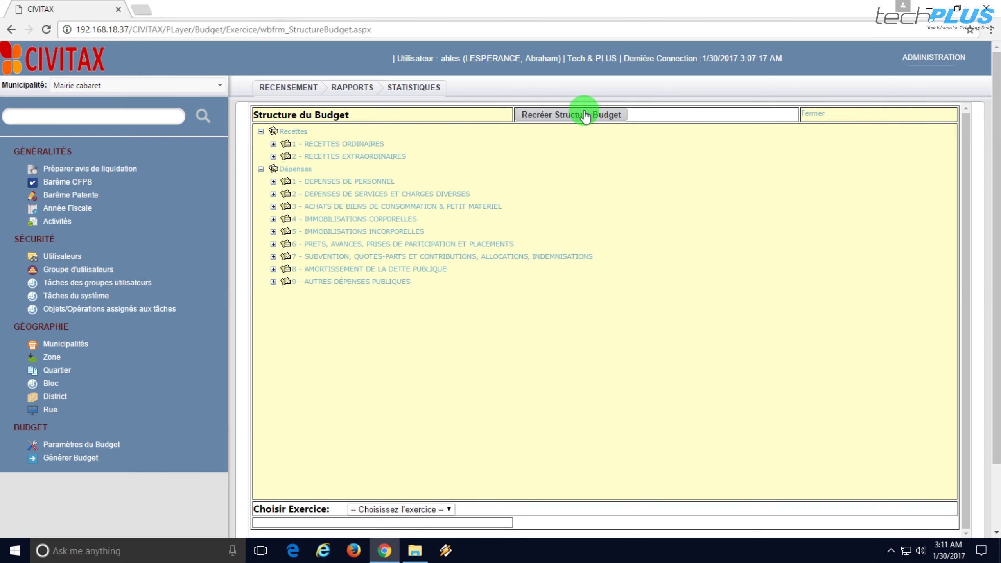
{"action": "scroll", "coordinate": [394, 229], "scroll_direction": "down", "scroll_amount": 2}
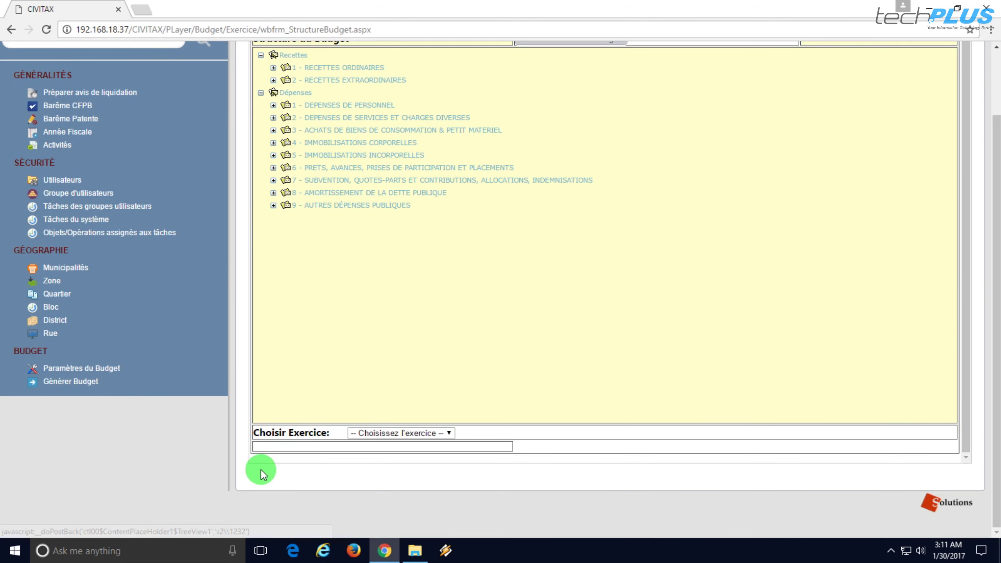
{"action": "left_click", "coordinate": [448, 432]}
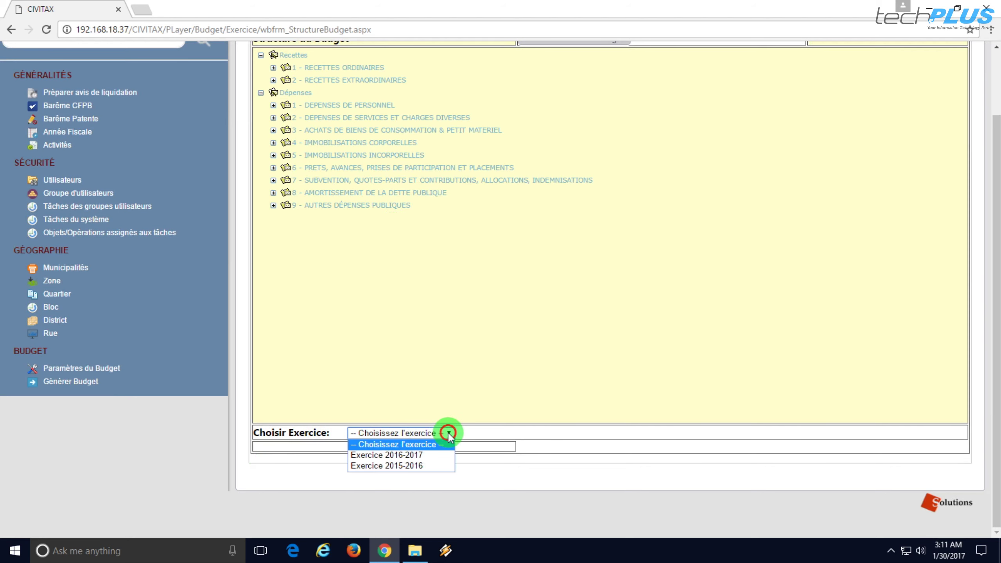
{"action": "left_click", "coordinate": [410, 454]}
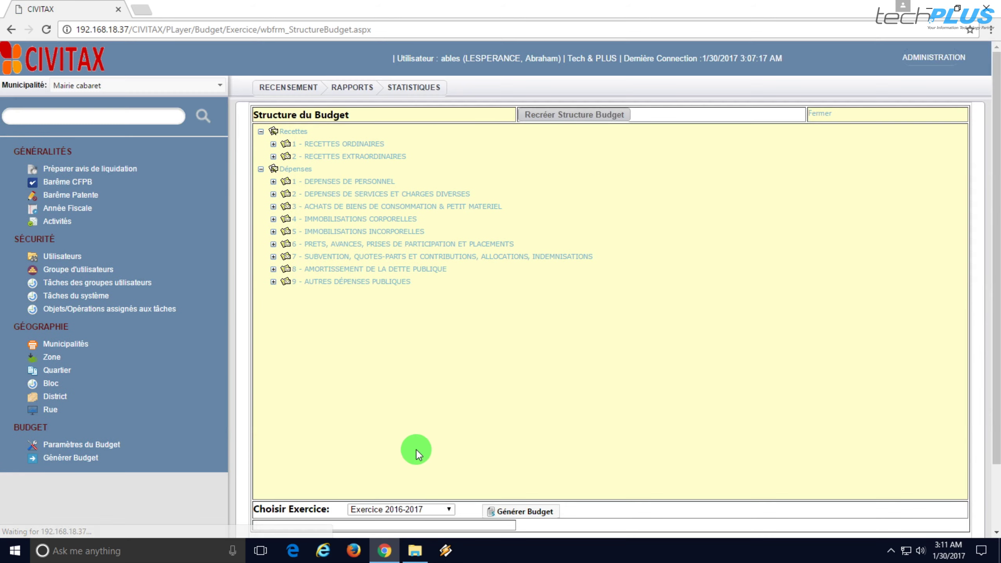
{"action": "scroll", "coordinate": [398, 440], "scroll_direction": "down", "scroll_amount": 1}
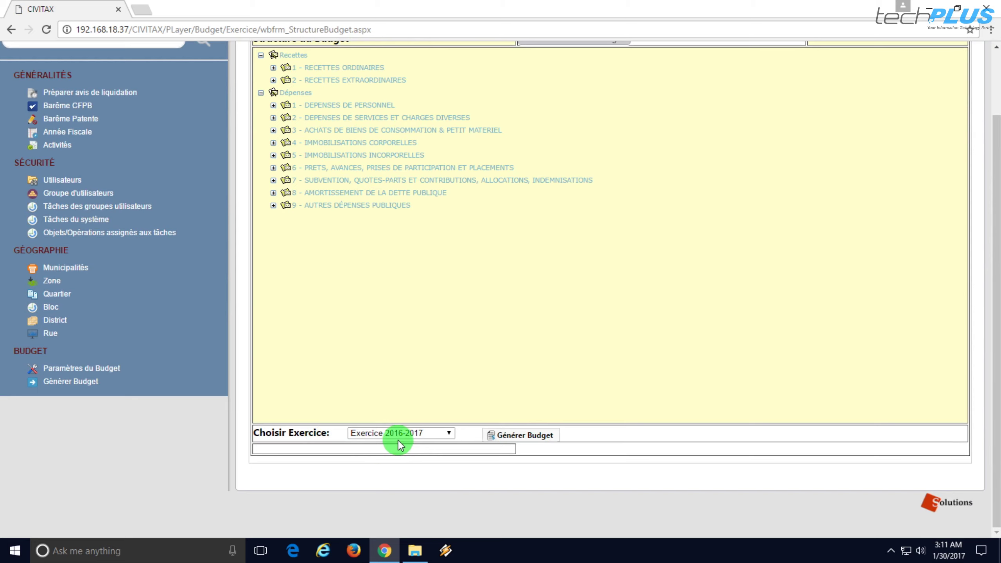
{"action": "left_click", "coordinate": [529, 435]}
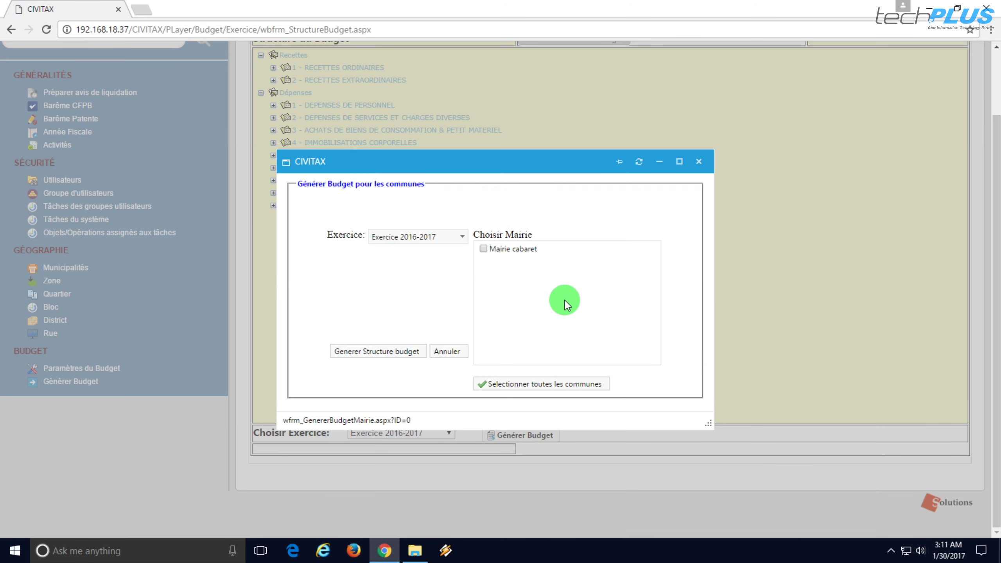
Step: Generate the budget structure of Exercice 2016-2017 for Mairie cabaret
{"action": "left_click", "coordinate": [461, 237]}
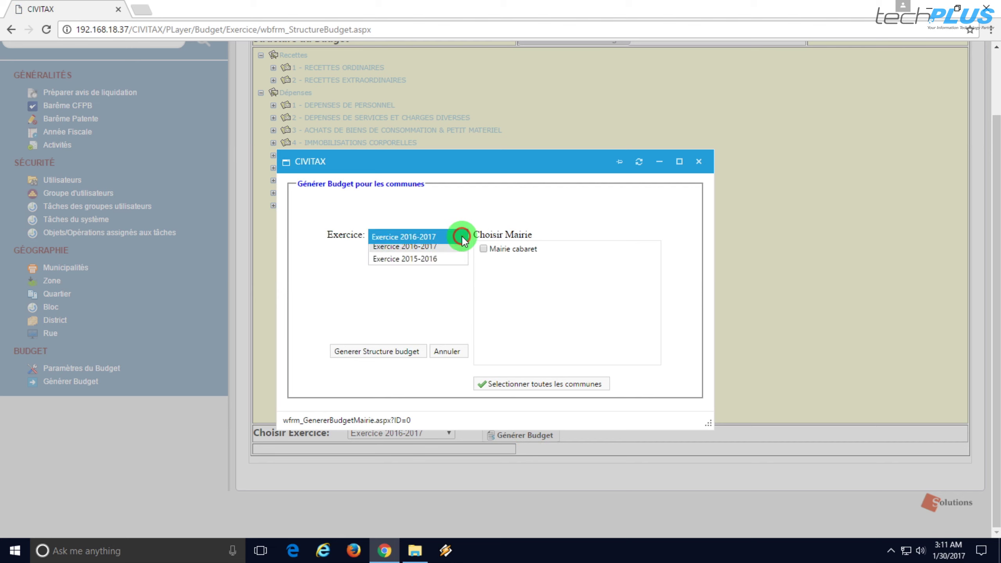
{"action": "left_click", "coordinate": [440, 247]}
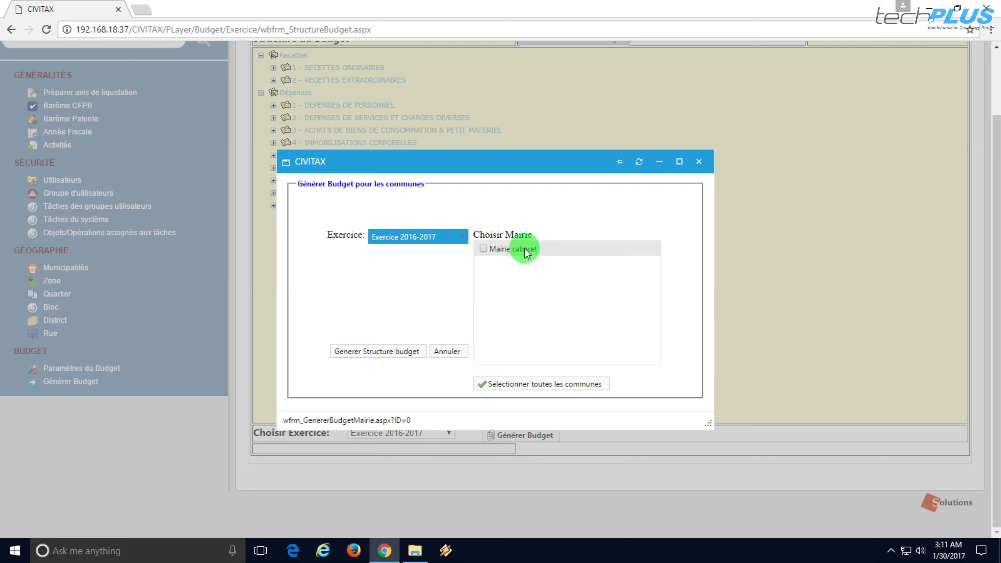
{"action": "left_click", "coordinate": [484, 249]}
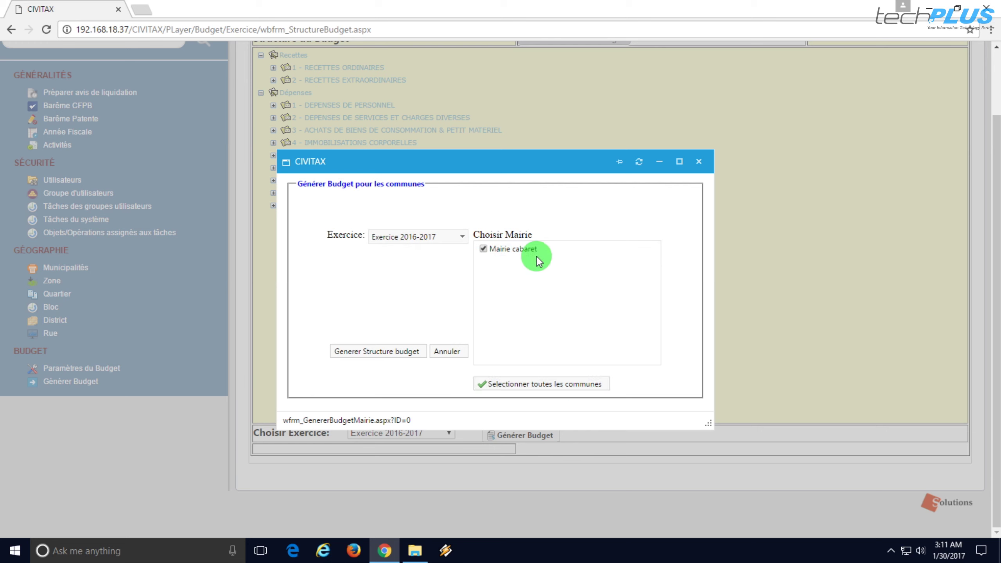
{"action": "left_click", "coordinate": [483, 248]}
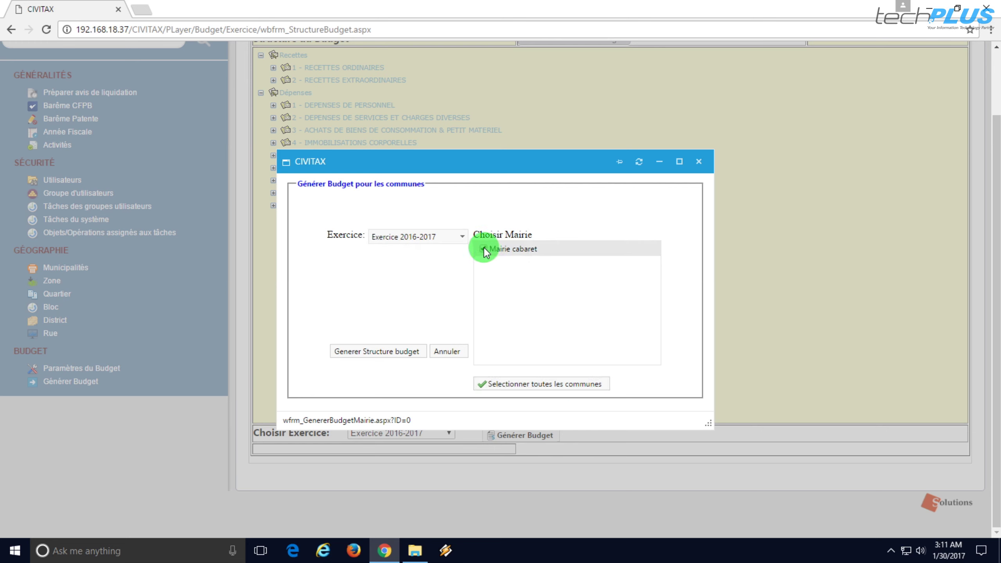
{"action": "left_click", "coordinate": [482, 250]}
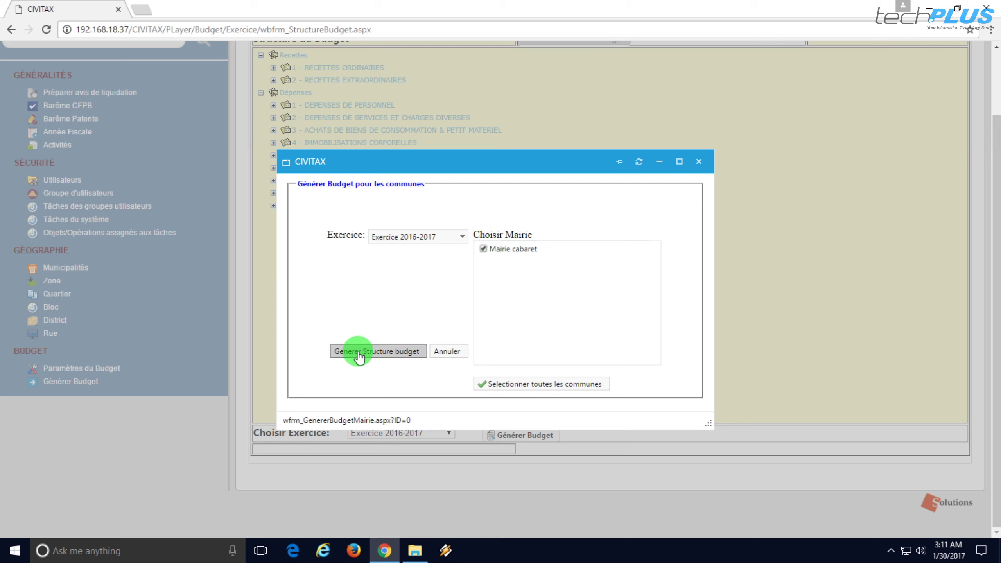
{"action": "left_click", "coordinate": [395, 351]}
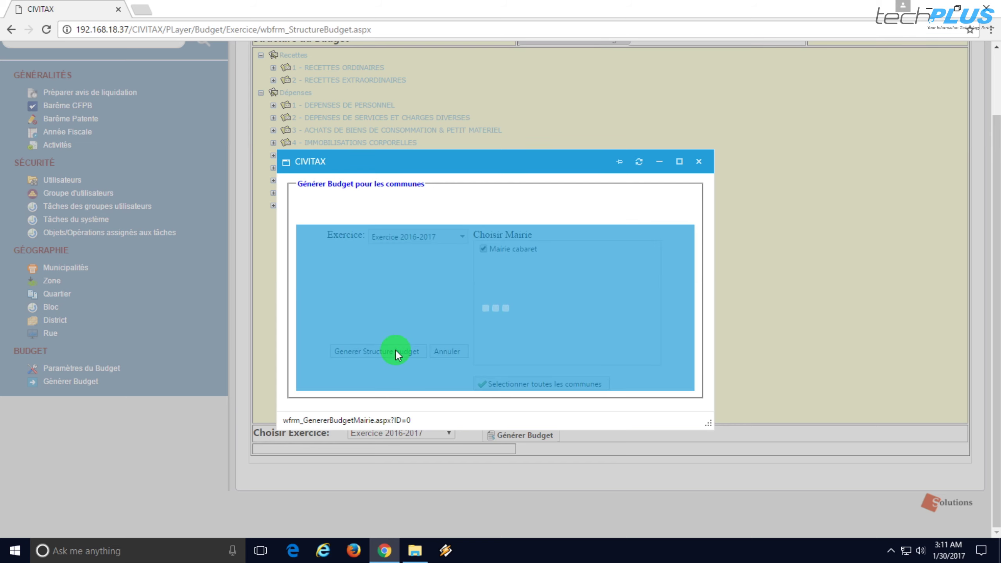